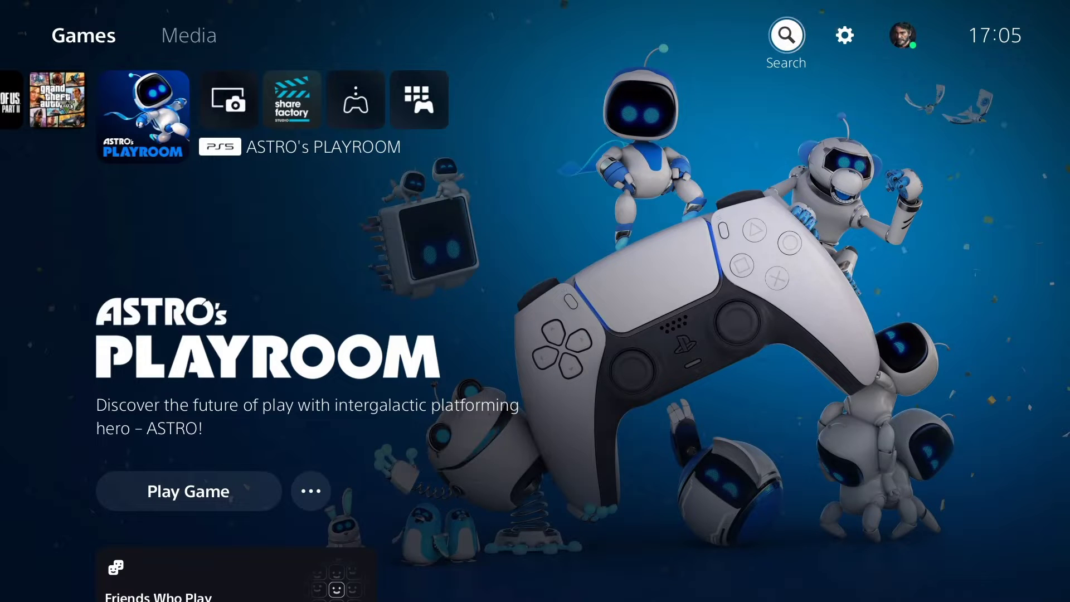
Go from the PS5 home screen's gear icon into Settings, then into System.
{"action": "key", "text": "Down"}
{"action": "key", "text": "Right"}
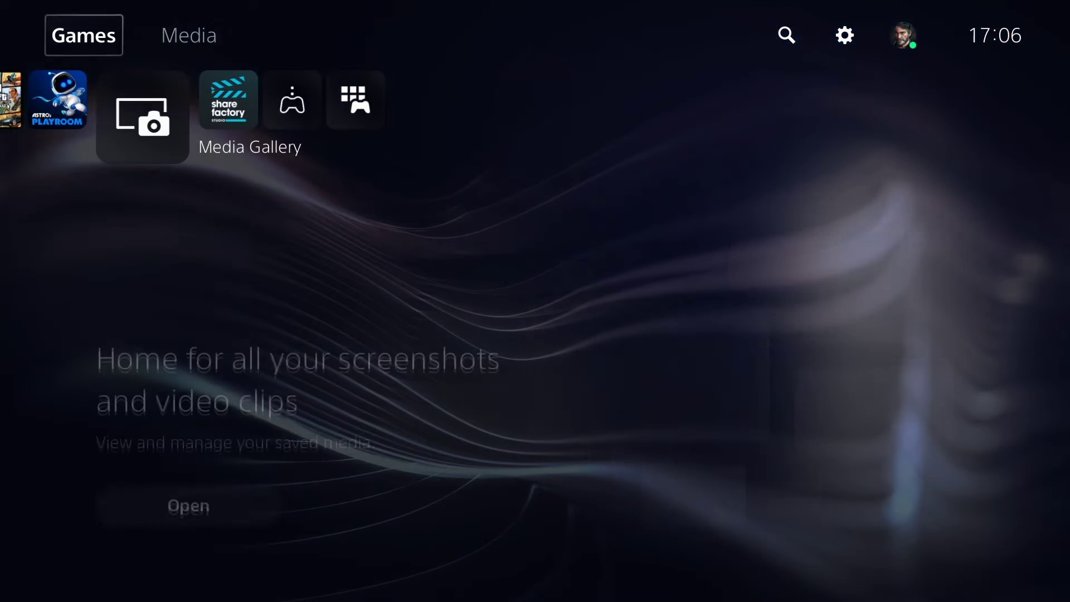
{"action": "key", "text": "Right"}
{"action": "key", "text": "Return"}
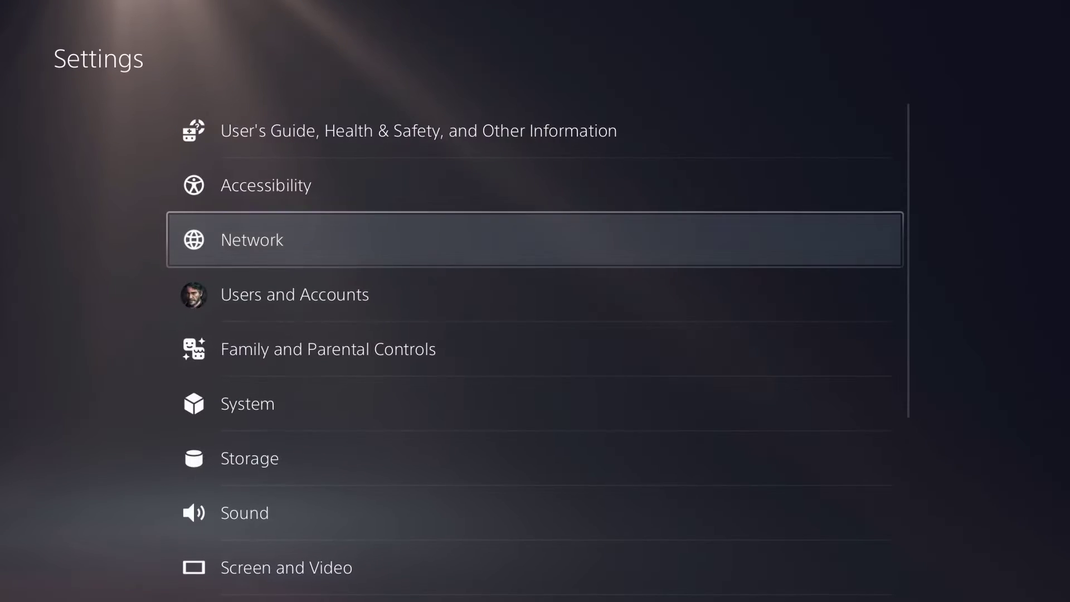
{"action": "key", "text": "Down"}
{"action": "key", "text": "Down"}
{"action": "key", "text": "Down"}
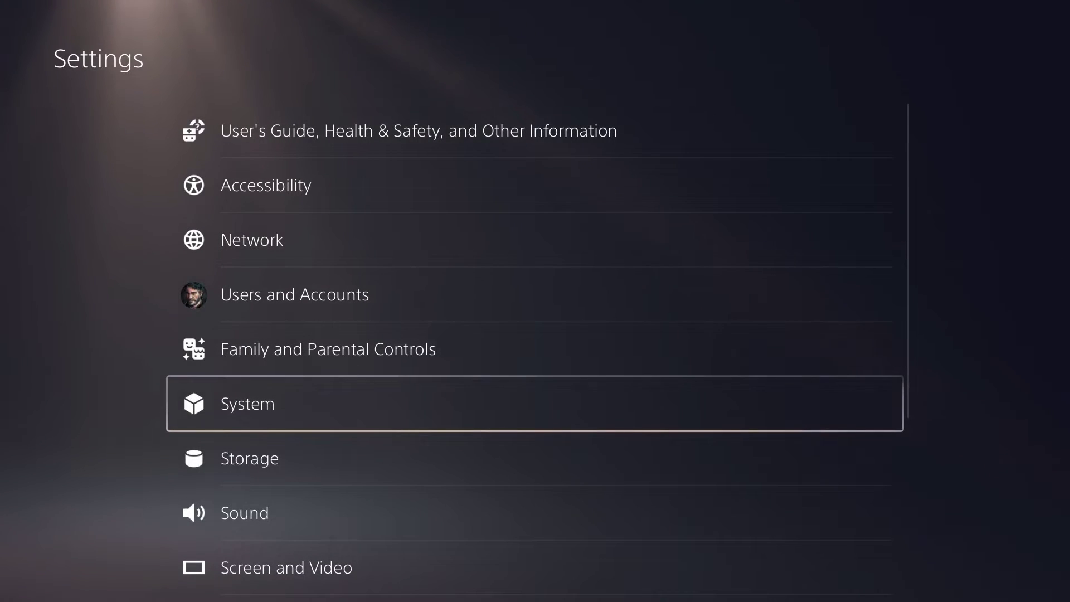
{"action": "key", "text": "Return"}
Verify Enable Remote Play is on under Remote Play, then move into Power Saving options.
{"action": "key", "text": "Down"}
{"action": "key", "text": "Down"}
{"action": "key", "text": "Down"}
{"action": "key", "text": "Down"}
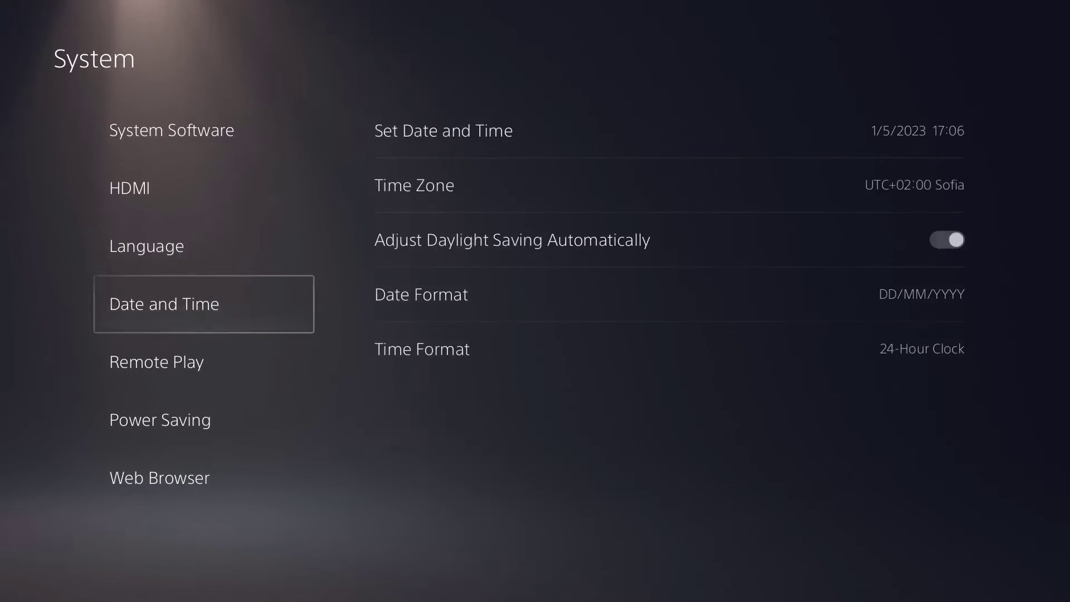
{"action": "key", "text": "Down"}
{"action": "key", "text": "Up"}
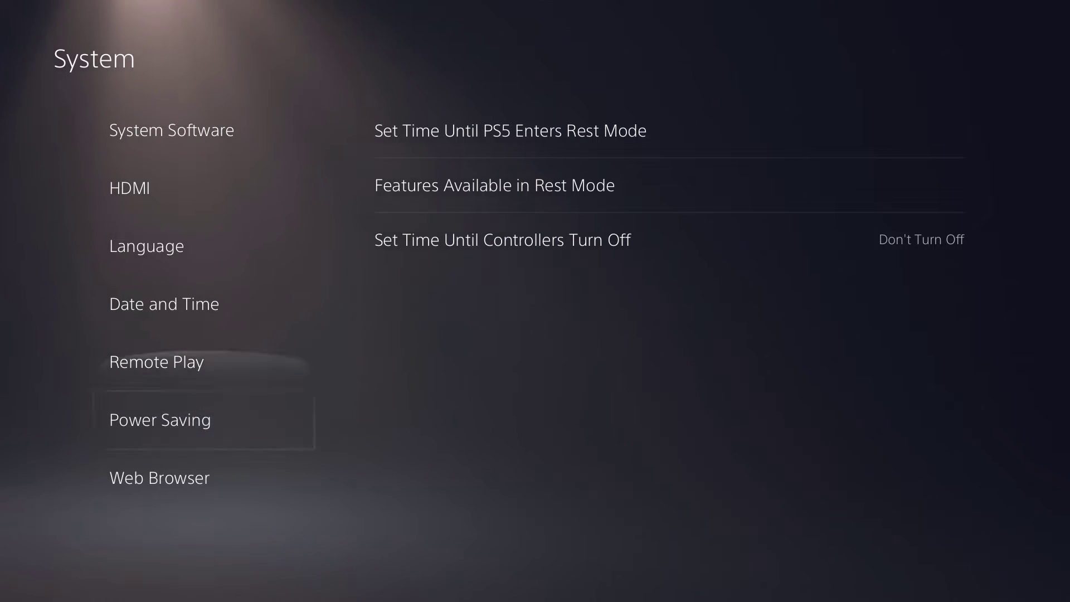
{"action": "key", "text": "Right"}
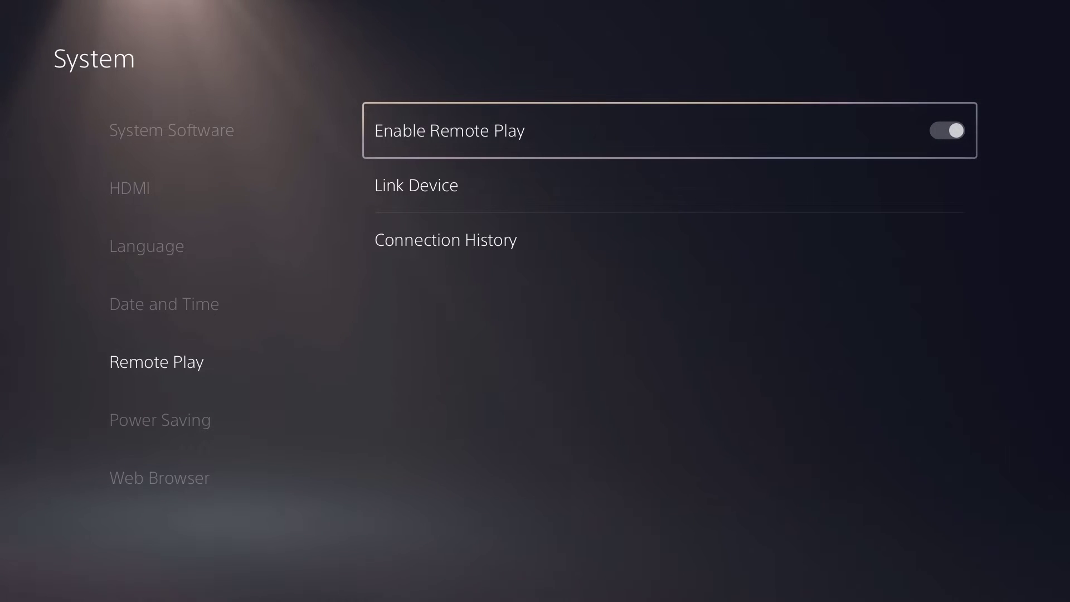
{"action": "key", "text": "Left"}
{"action": "key", "text": "Down"}
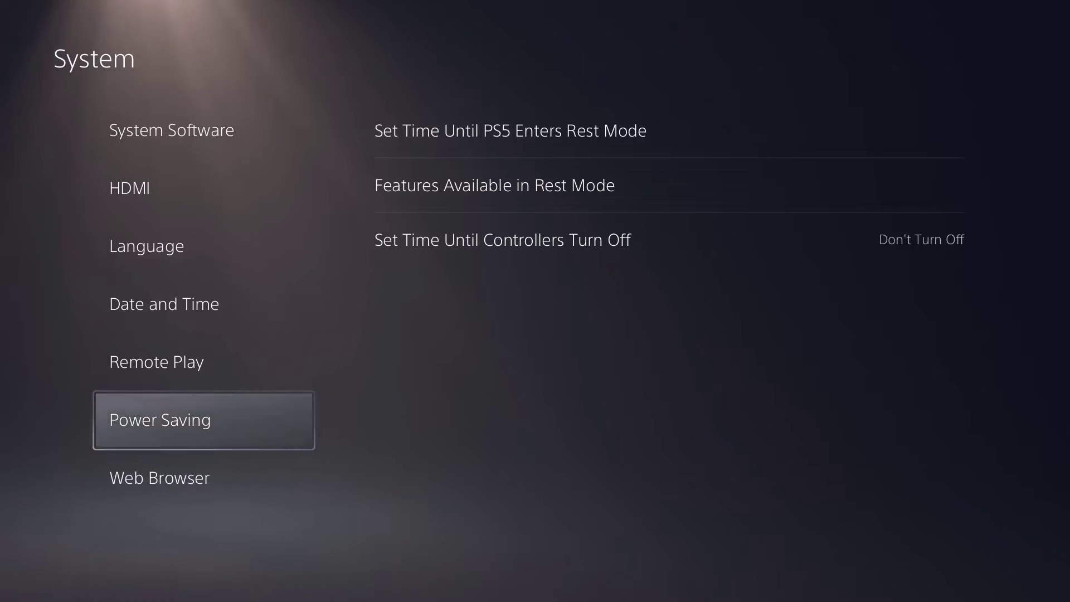
{"action": "key", "text": "Right"}
In Features Available in Rest Mode, keep Stay Connected to the Internet and network power-on enabled.
{"action": "key", "text": "Down"}
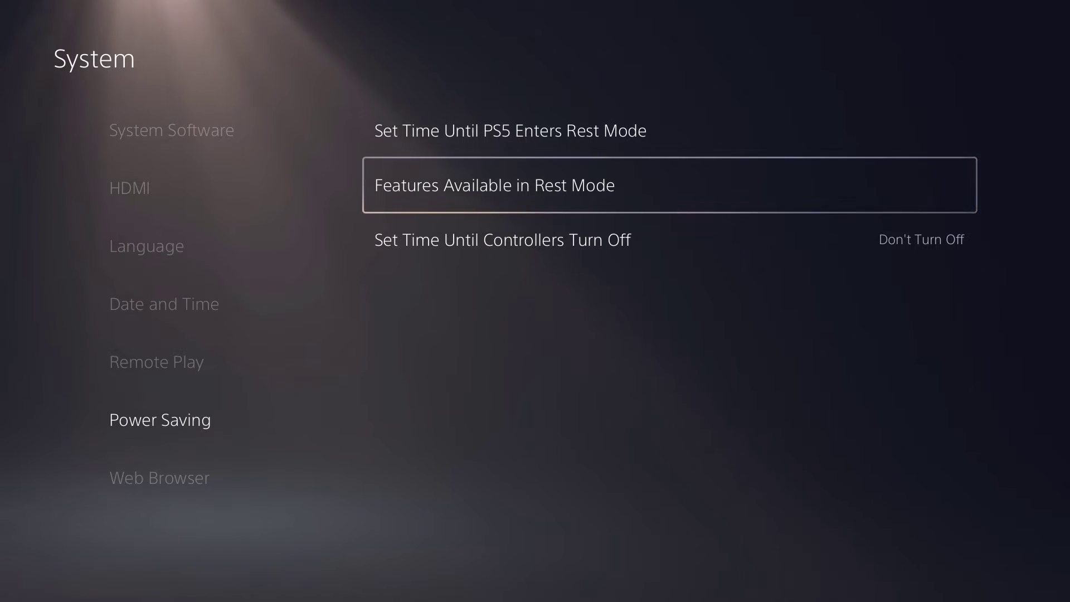
{"action": "key", "text": "Return"}
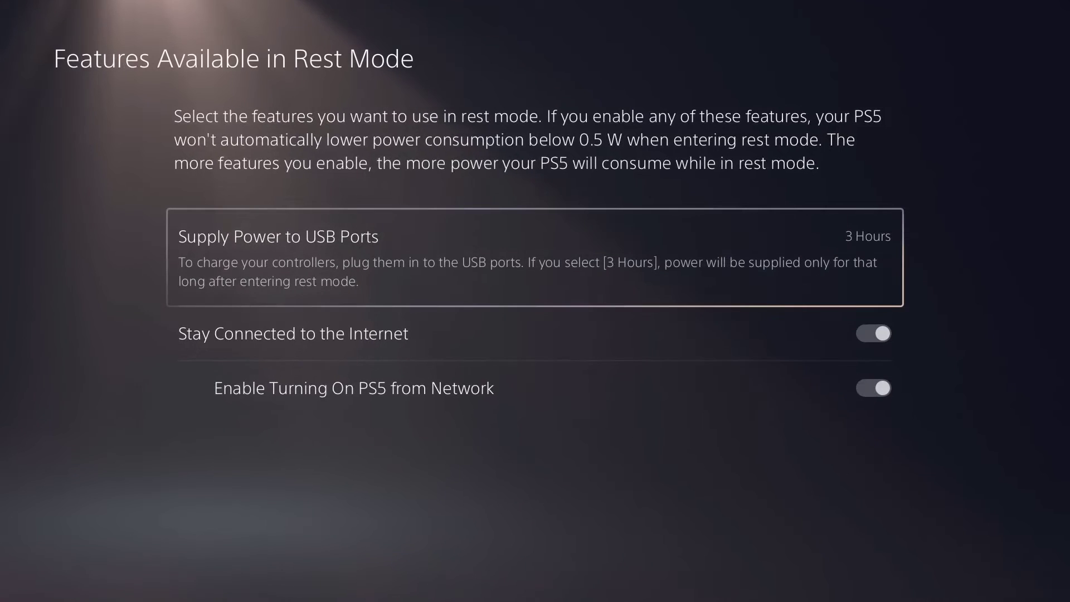
{"action": "key", "text": "Down"}
{"action": "key", "text": "Down"}
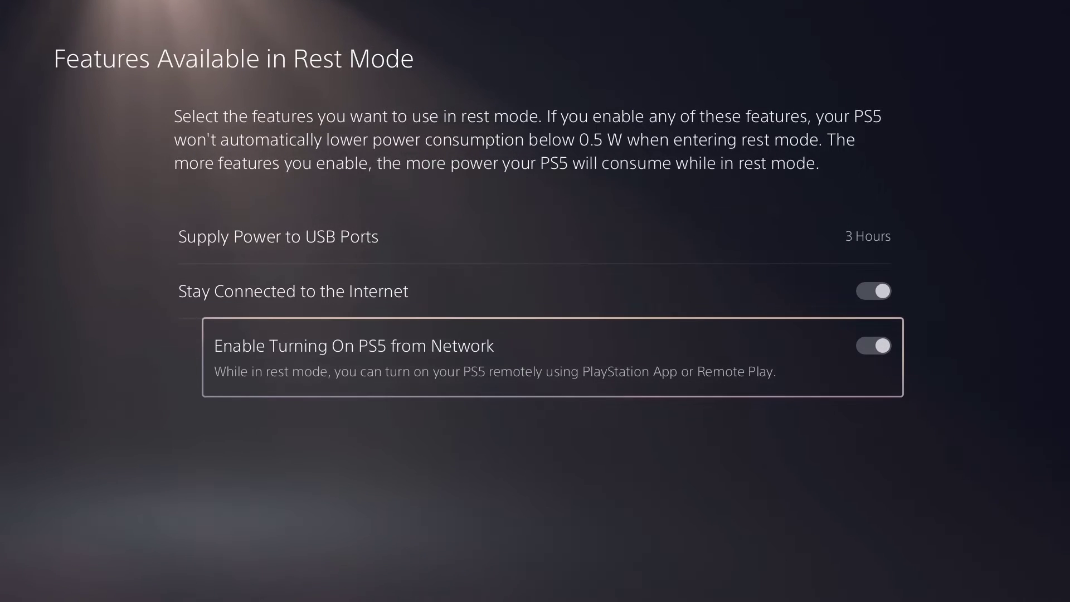
{"action": "key", "text": "Return"}
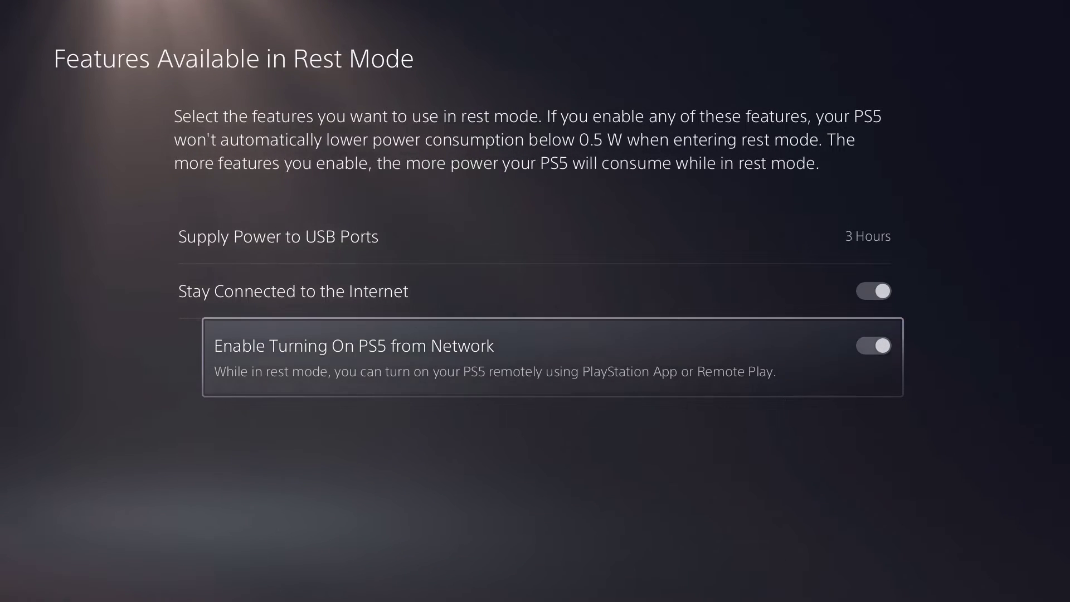
{"action": "key", "text": "Up"}
{"action": "key", "text": "Up"}
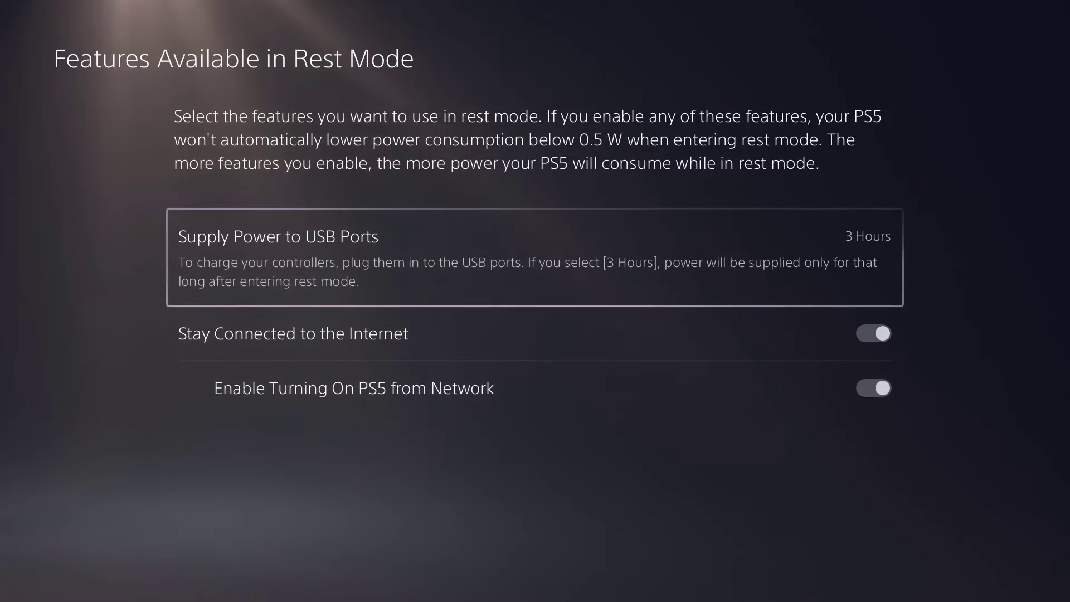
{"action": "key", "text": "Down"}
{"action": "key", "text": "Down"}
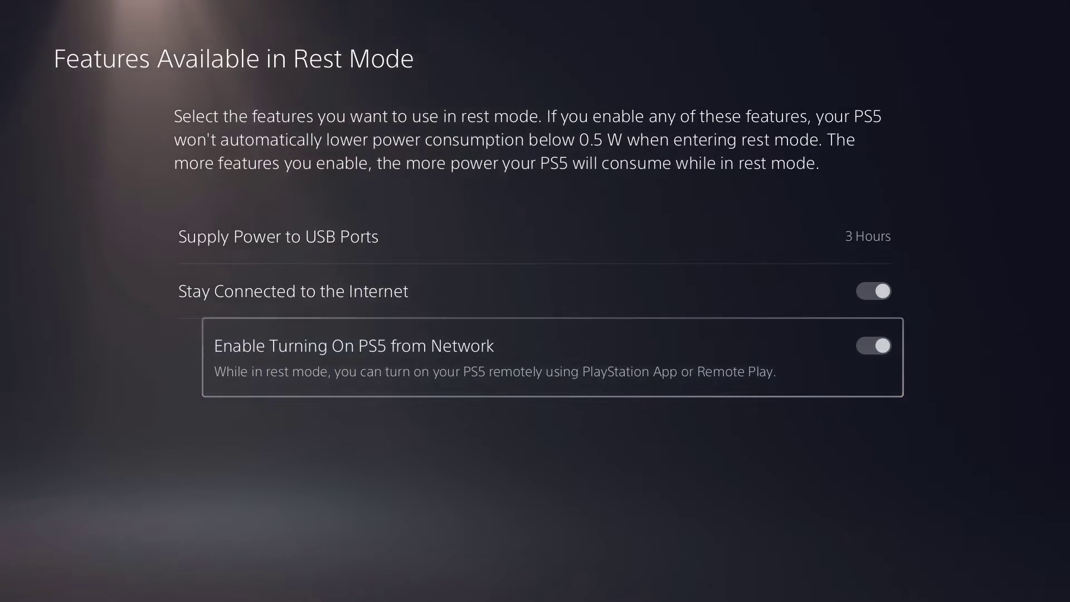
{"action": "key", "text": "Up"}
{"action": "key", "text": "Up"}
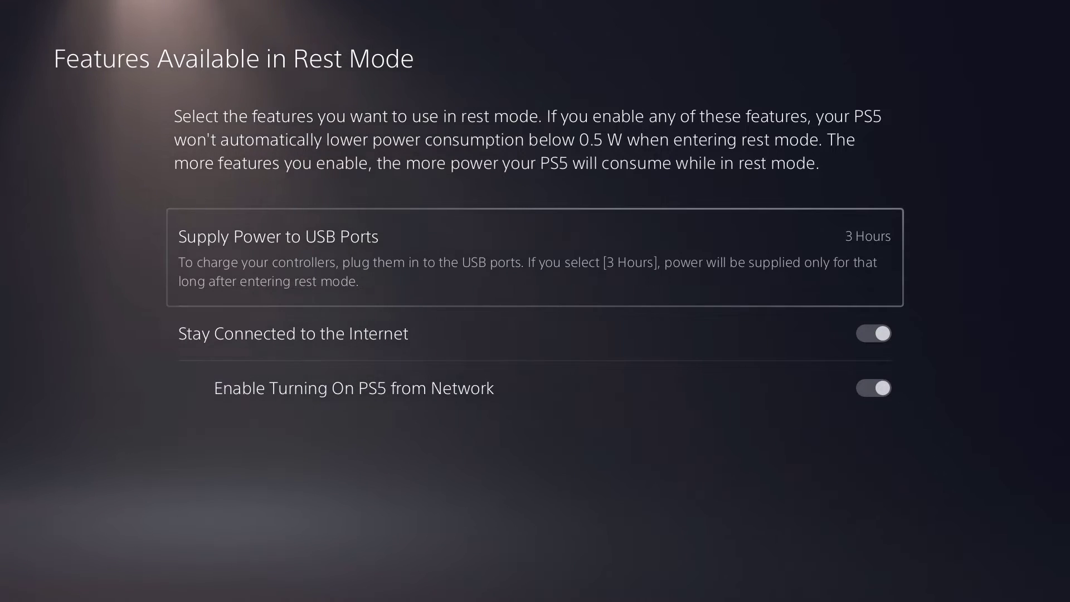
{"action": "key", "text": "Down"}
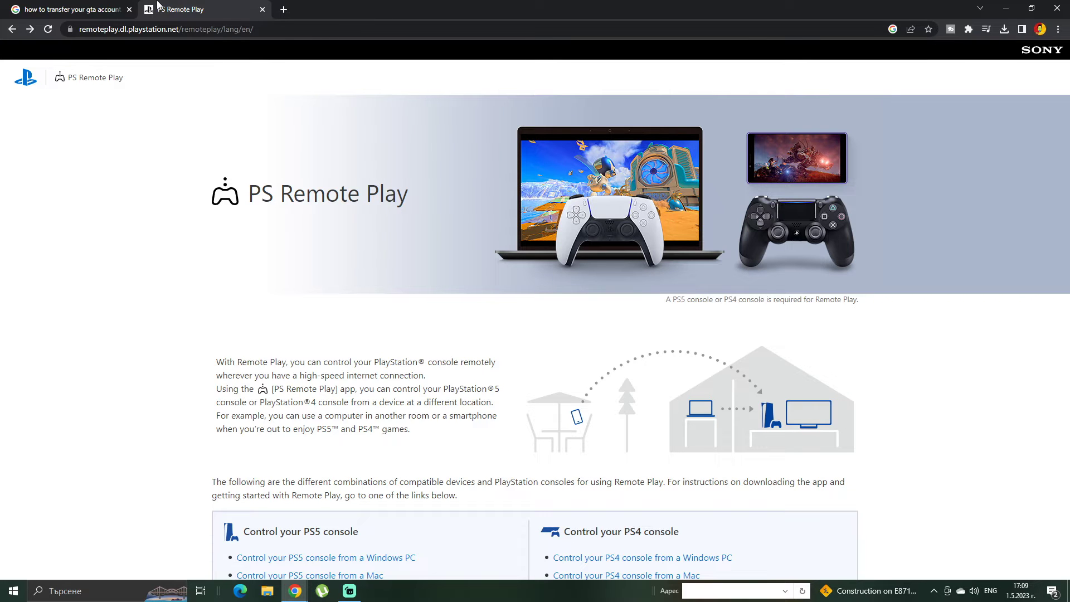
Scroll the PS Remote Play page to the Windows PC guide's Install the app section.
{"action": "scroll", "coordinate": [463, 237], "scroll_direction": "down", "scroll_amount": 1}
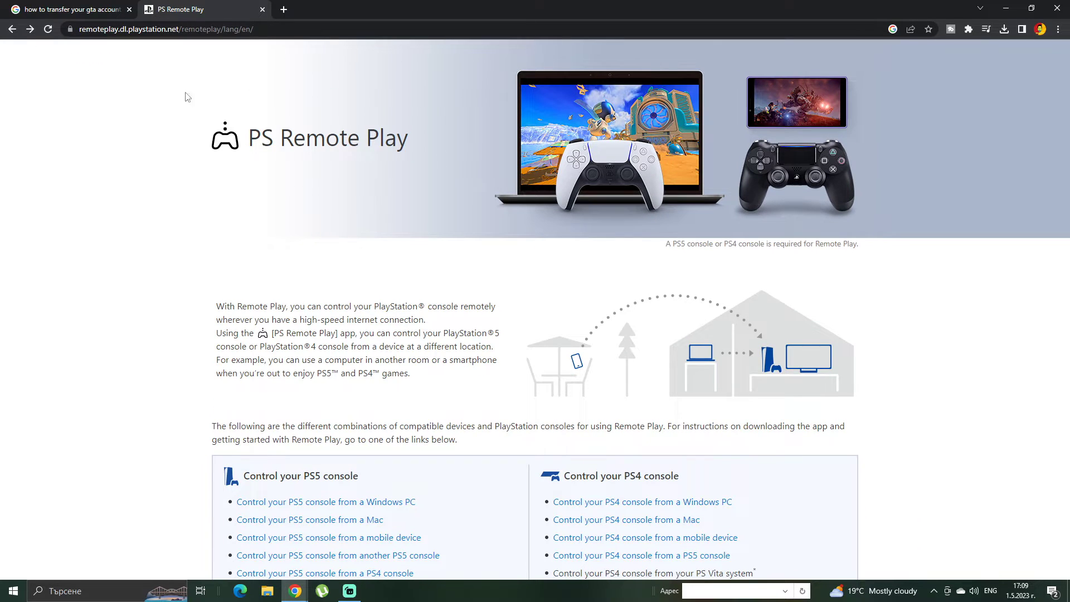
{"action": "scroll", "coordinate": [569, 174], "scroll_direction": "down", "scroll_amount": 4}
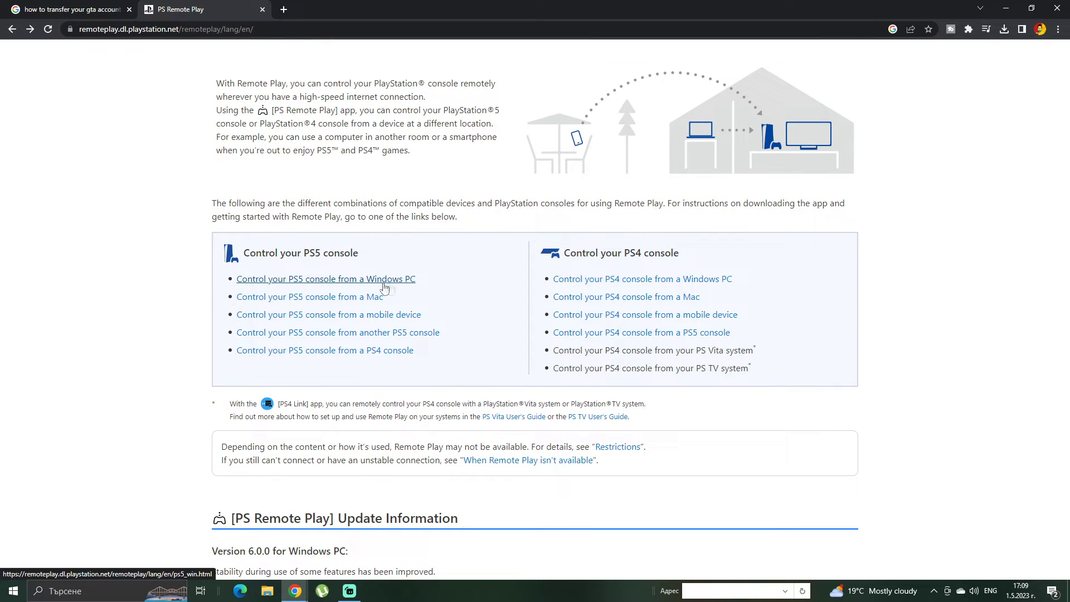
{"action": "left_click", "coordinate": [404, 280]}
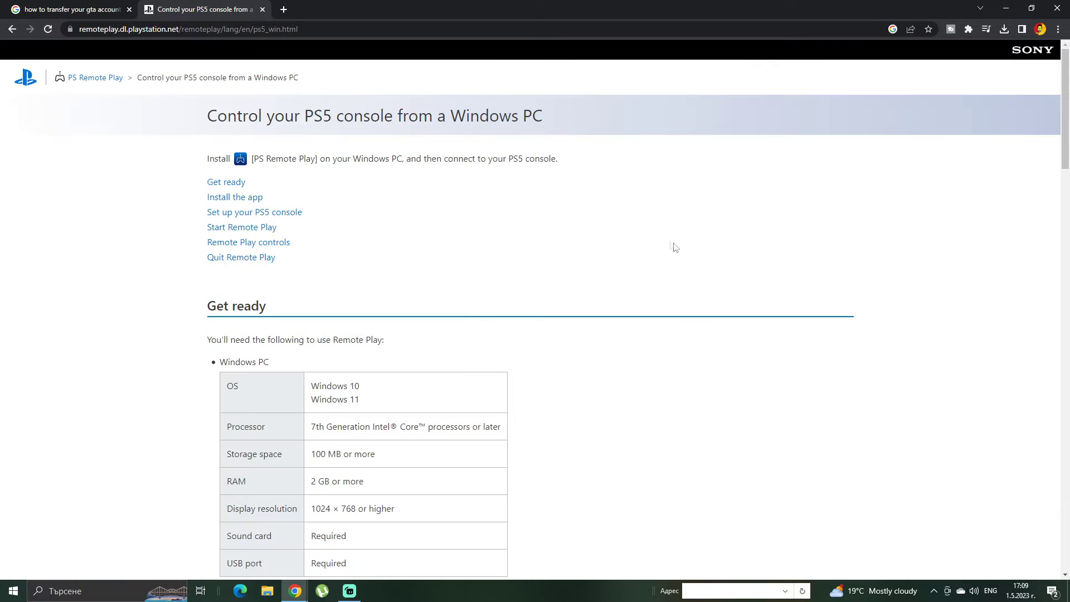
{"action": "scroll", "coordinate": [674, 247], "scroll_direction": "down", "scroll_amount": 2}
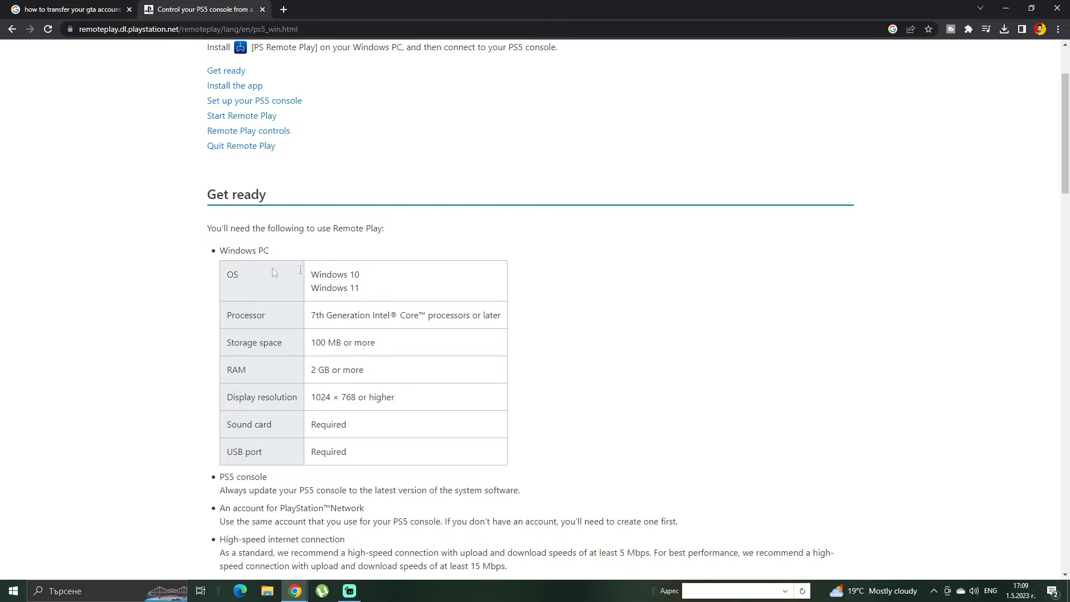
{"action": "scroll", "coordinate": [599, 298], "scroll_direction": "down", "scroll_amount": 4}
{"action": "scroll", "coordinate": [950, 232], "scroll_direction": "down", "scroll_amount": 1}
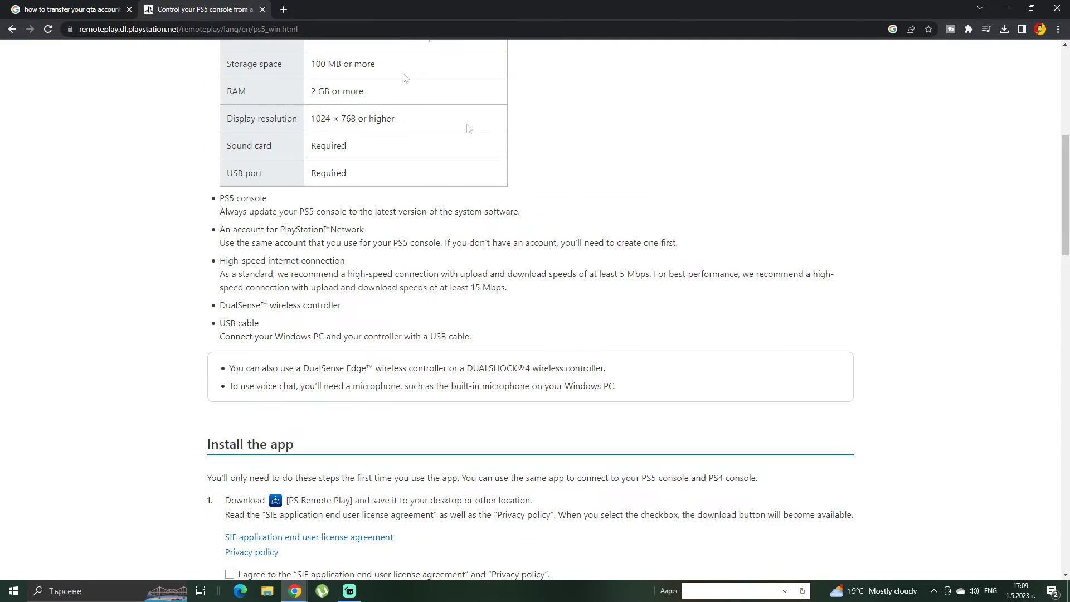
{"action": "scroll", "coordinate": [521, 301], "scroll_direction": "down", "scroll_amount": 4}
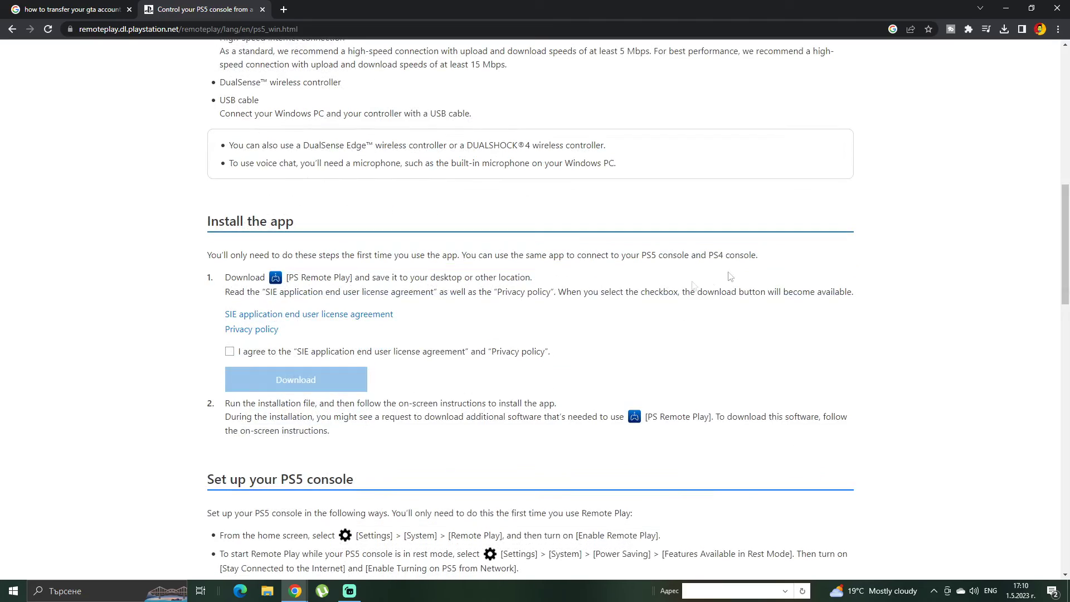
Accept the licence agreement, download the PS Remote Play installer, and confirm English as language.
{"action": "left_click", "coordinate": [230, 350]}
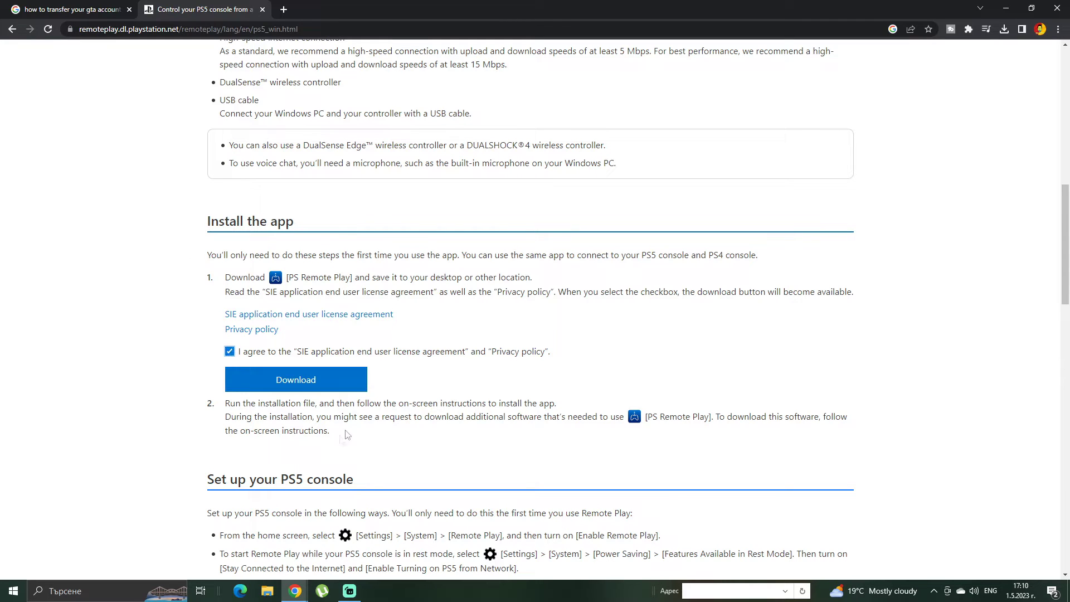
{"action": "left_click", "coordinate": [290, 387]}
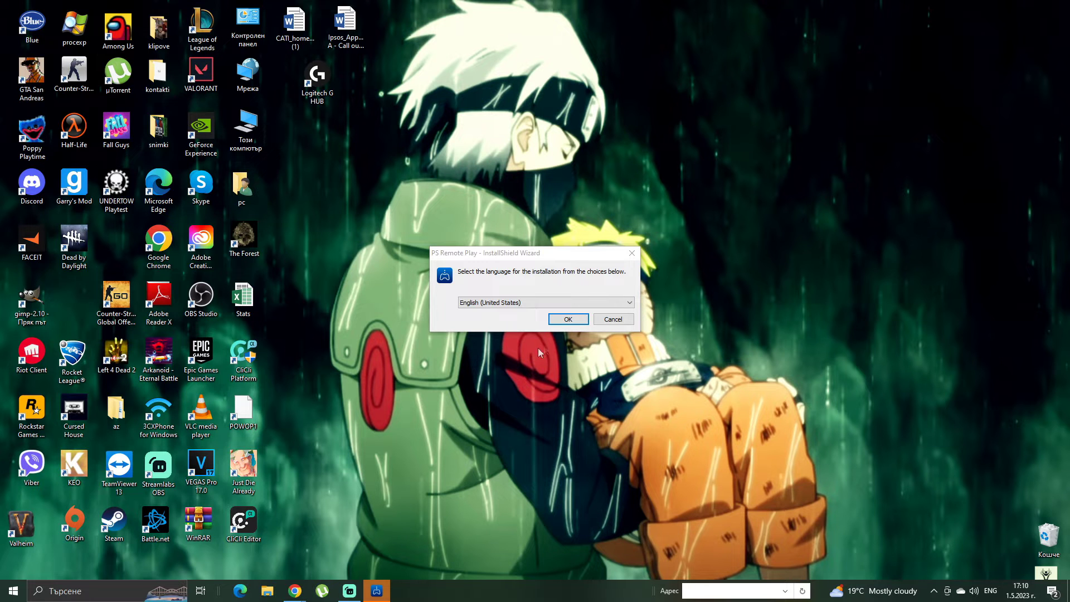
{"action": "left_click", "coordinate": [568, 319]}
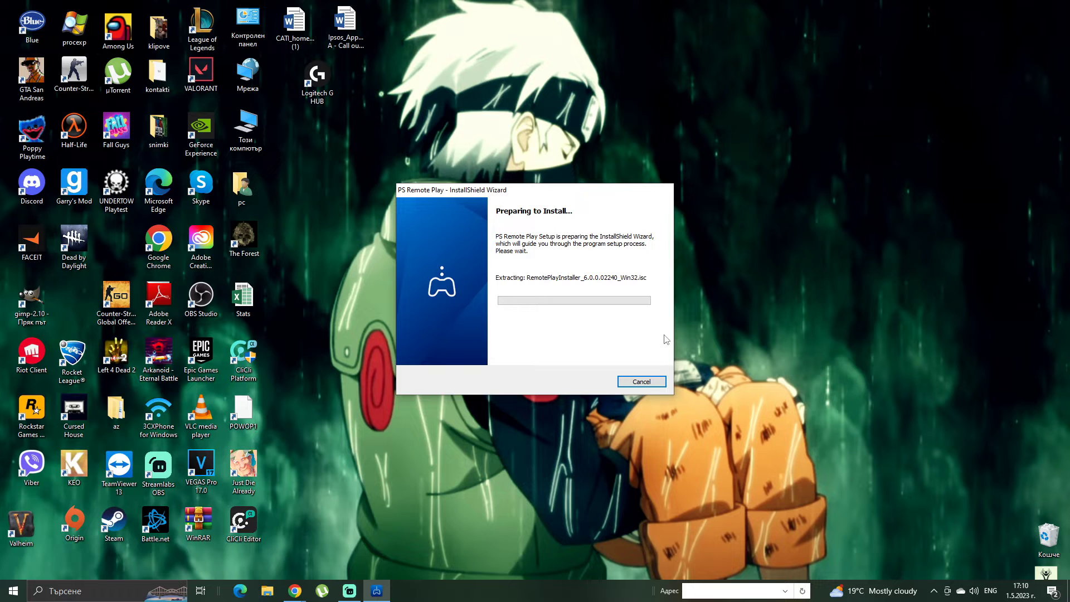
Install PS Remote Play to the default folder and finish with the app launching.
{"action": "left_click", "coordinate": [597, 385]}
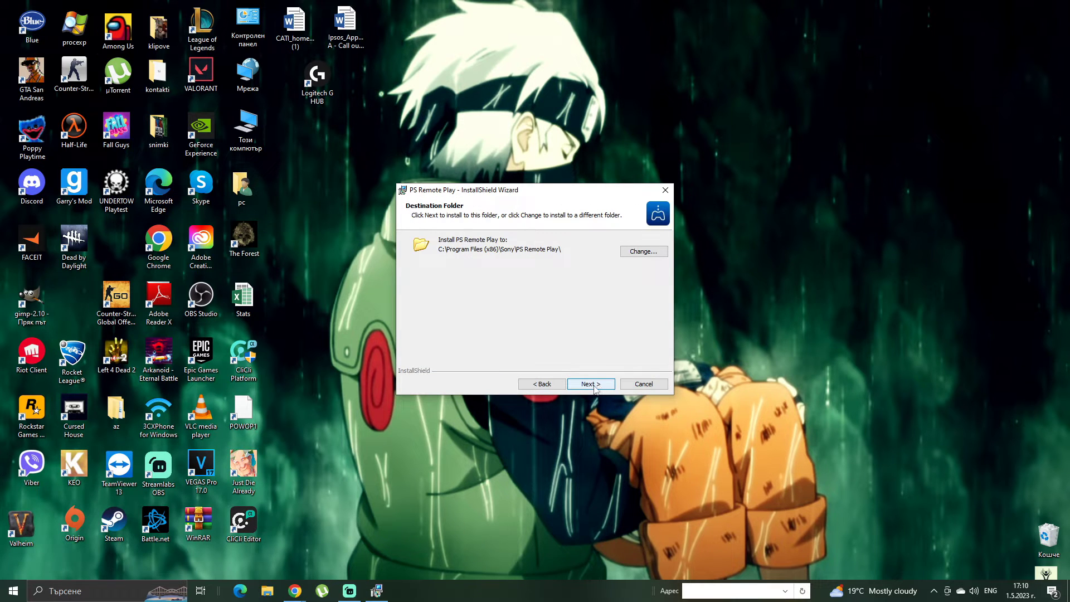
{"action": "left_click", "coordinate": [593, 386]}
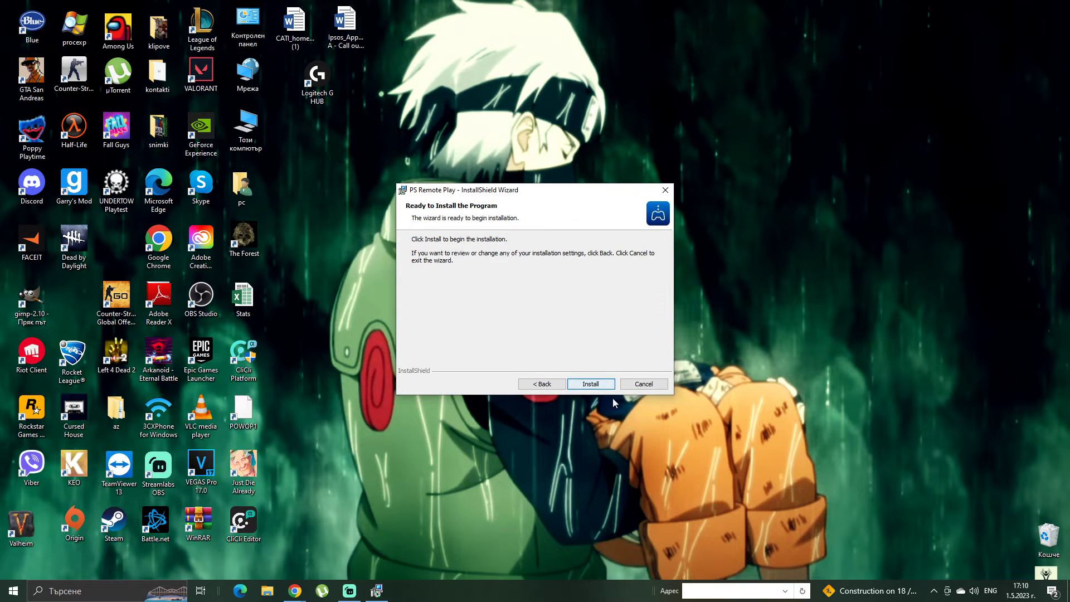
{"action": "left_click", "coordinate": [586, 385]}
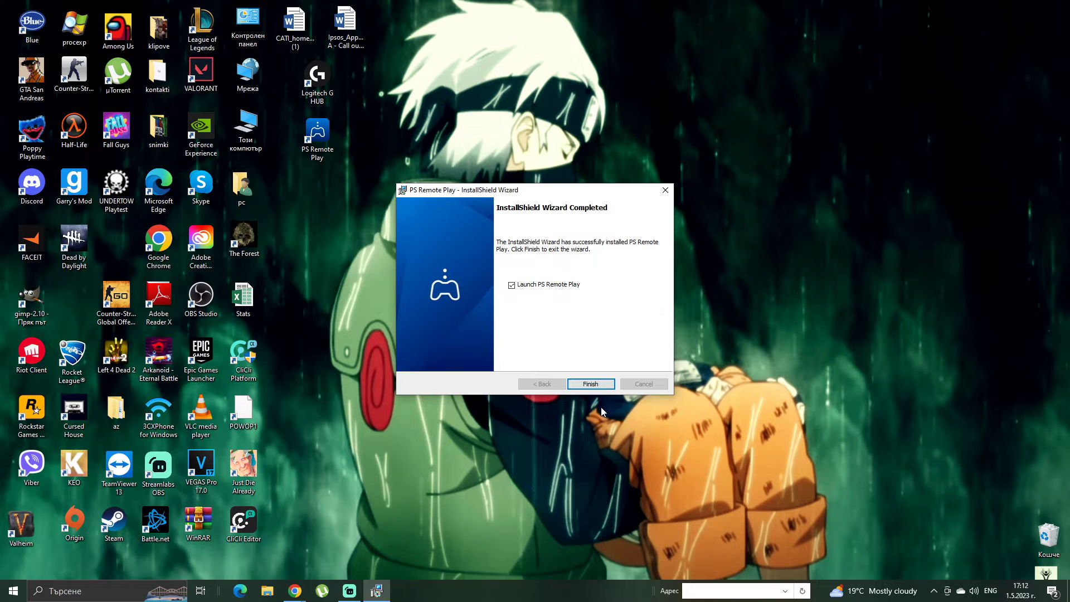
{"action": "left_click", "coordinate": [590, 384]}
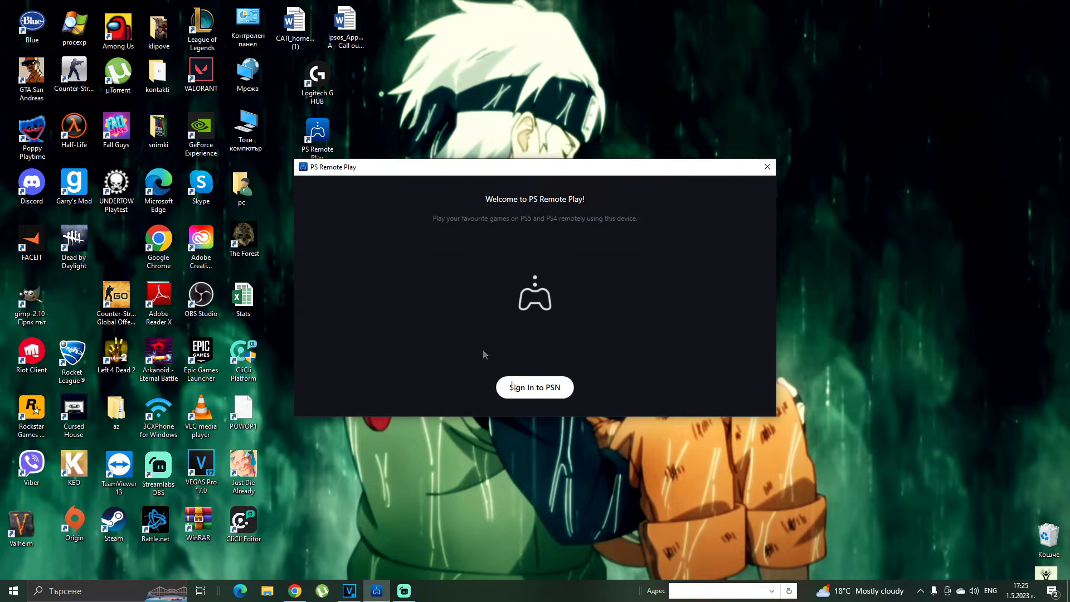
Sign in to PSN, choose PS5 as the console, and acknowledge the Before connecting reminder.
{"action": "left_click", "coordinate": [540, 393]}
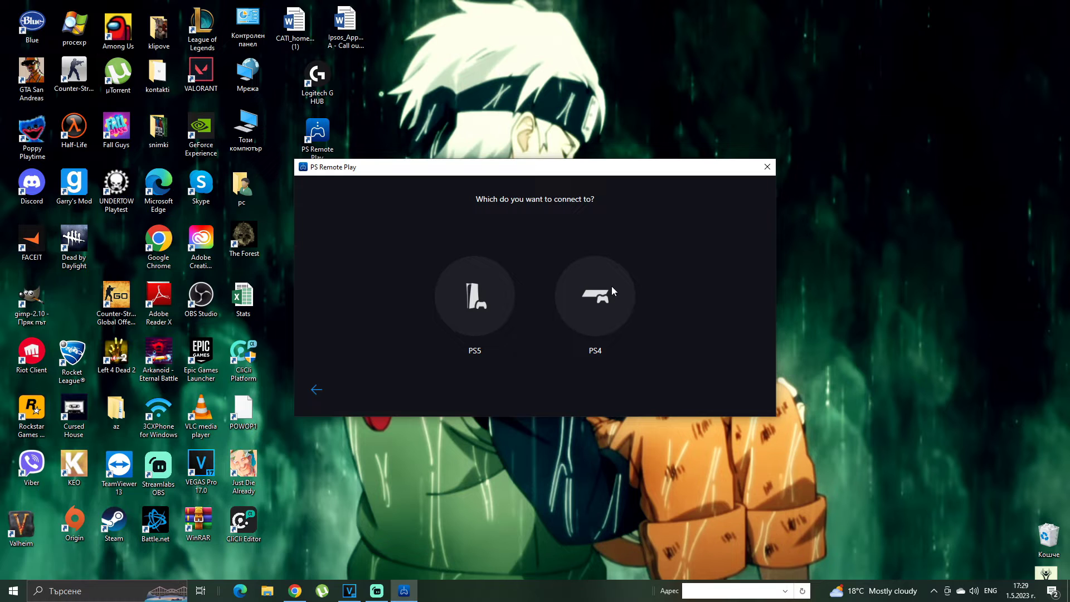
{"action": "left_click", "coordinate": [481, 287]}
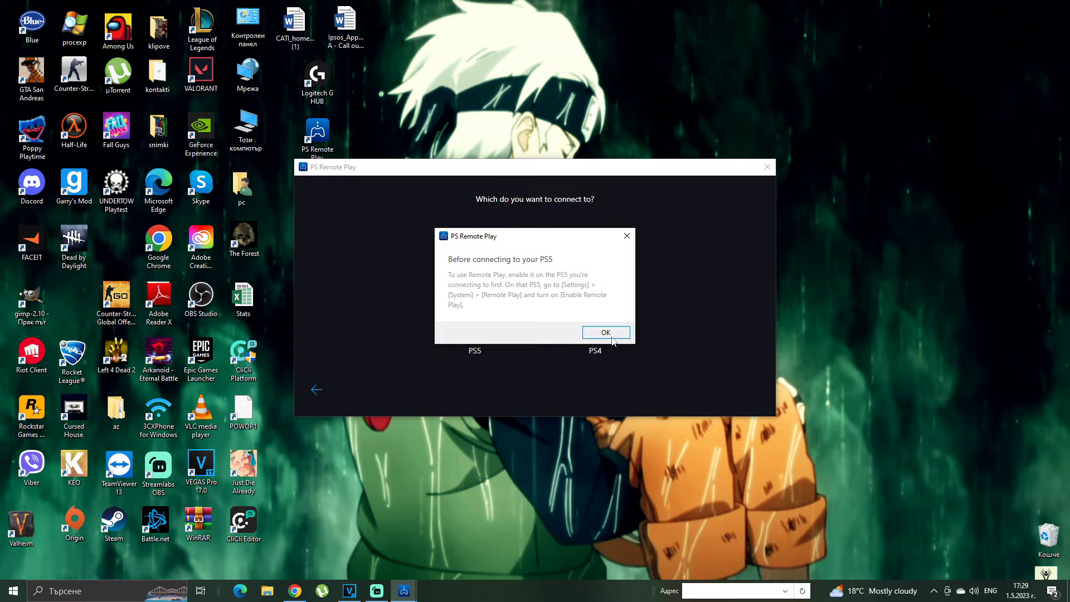
{"action": "left_click", "coordinate": [619, 335]}
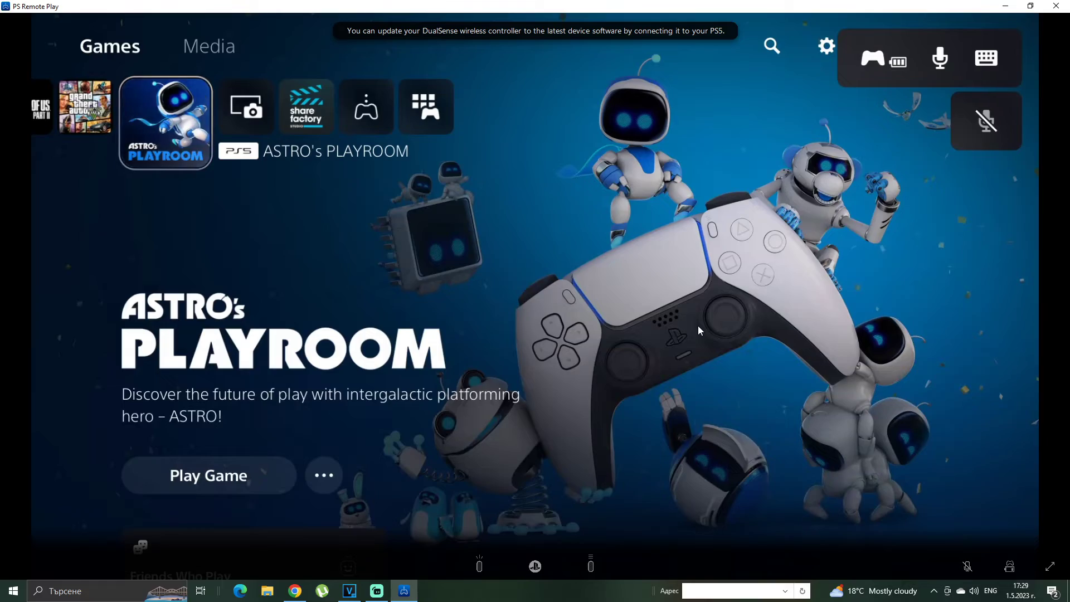
Focus Grand Theft Auto V, make the stream fullscreen, and toggle the microphone back to muted.
{"action": "key", "text": "Left"}
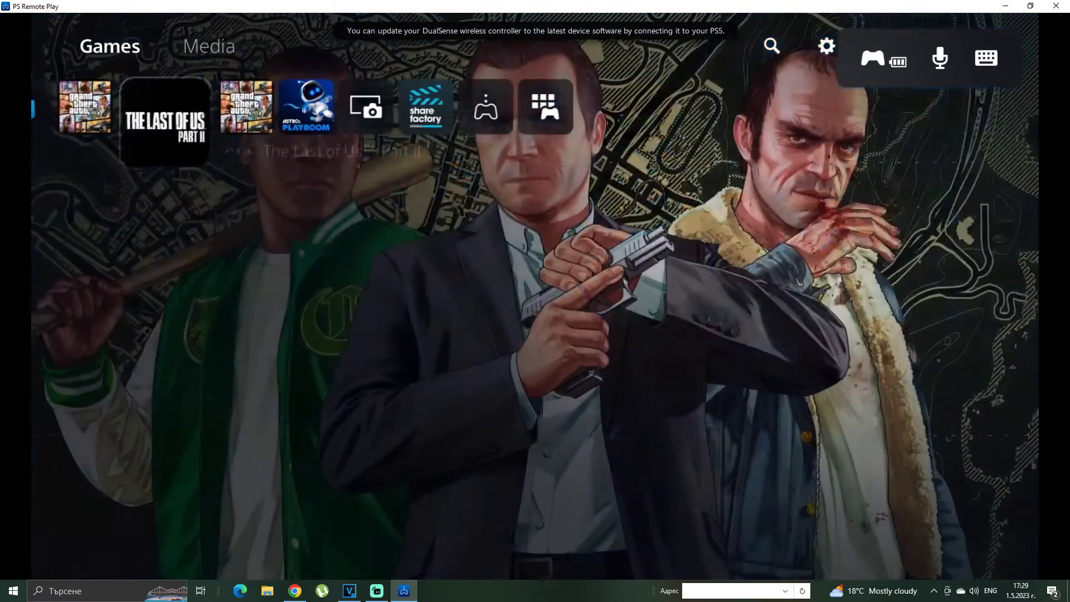
{"action": "key", "text": "Right"}
{"action": "key", "text": "Right"}
{"action": "key", "text": "Right"}
{"action": "key", "text": "Left"}
{"action": "key", "text": "Left"}
{"action": "key", "text": "Left"}
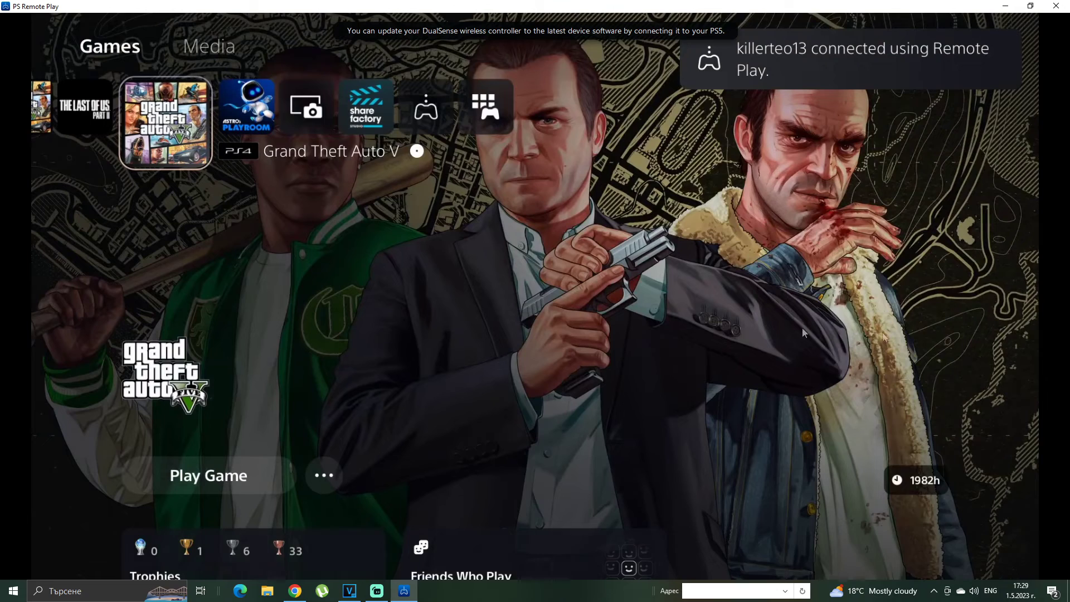
{"action": "left_click", "coordinate": [1056, 567]}
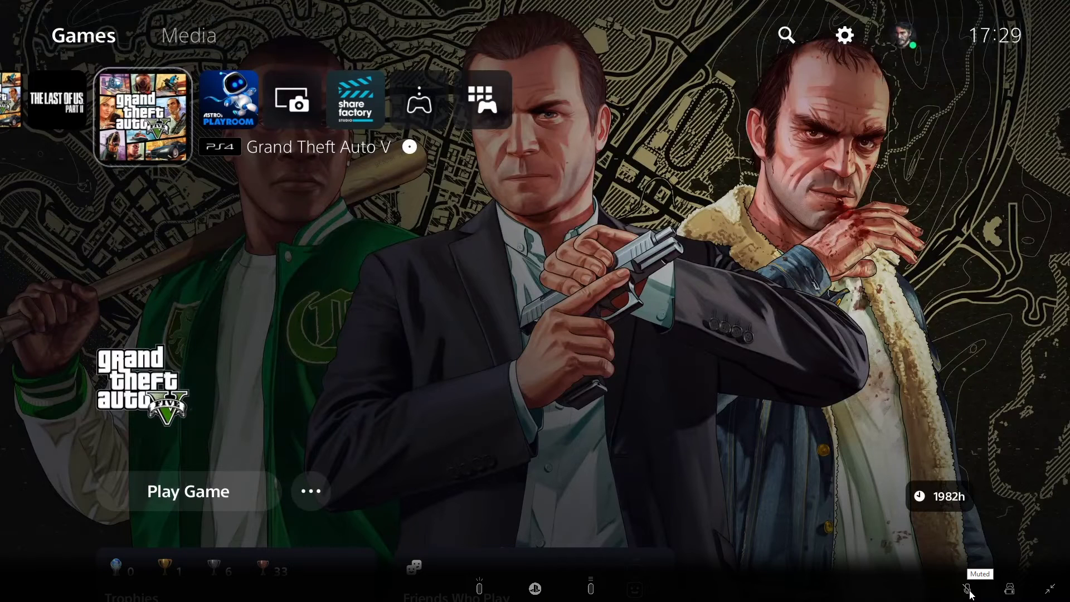
{"action": "left_click", "coordinate": [969, 589]}
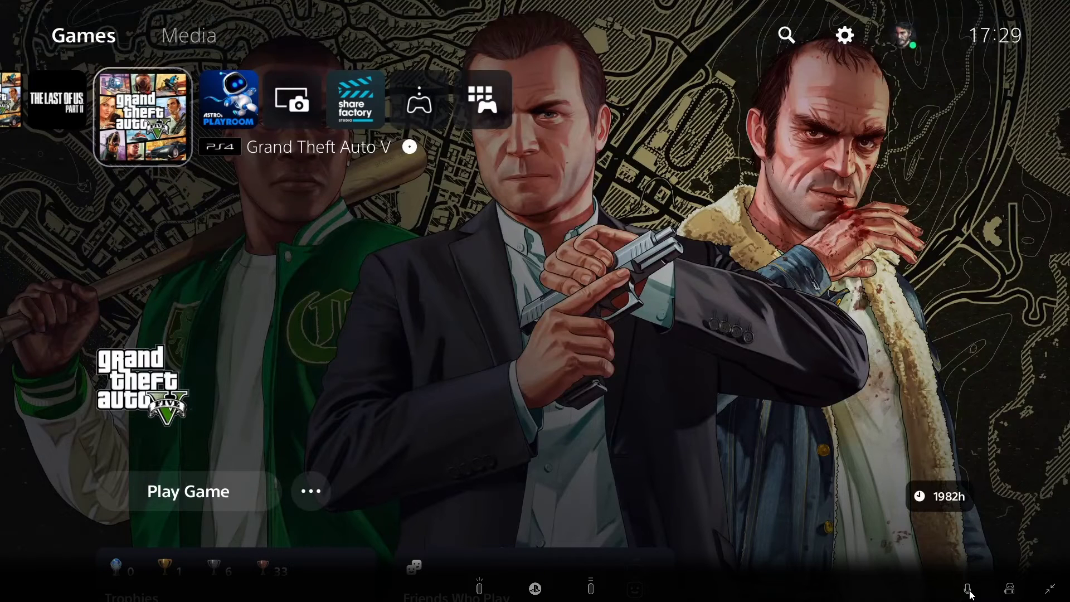
{"action": "left_click", "coordinate": [970, 590]}
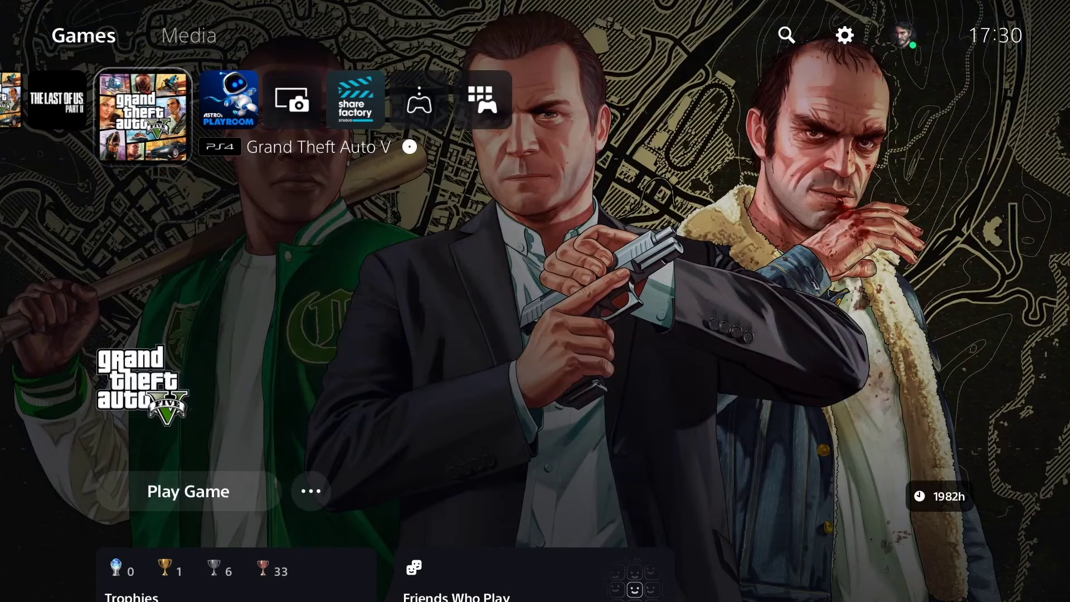
Step left and right along the games row until ASTRO's PLAYROOM is focused.
{"action": "key", "text": "Right"}
{"action": "key", "text": "Right"}
{"action": "key", "text": "Right"}
{"action": "key", "text": "Left"}
{"action": "key", "text": "Left"}
{"action": "key", "text": "Left"}
{"action": "key", "text": "Left"}
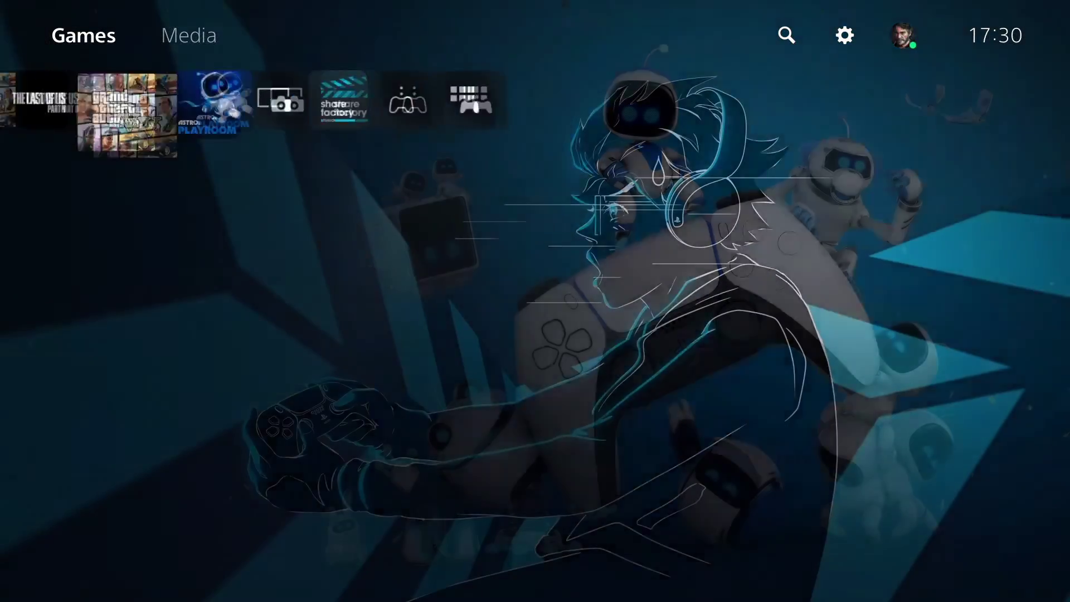
{"action": "key", "text": "Right"}
{"action": "key", "text": "Right"}
{"action": "key", "text": "Right"}
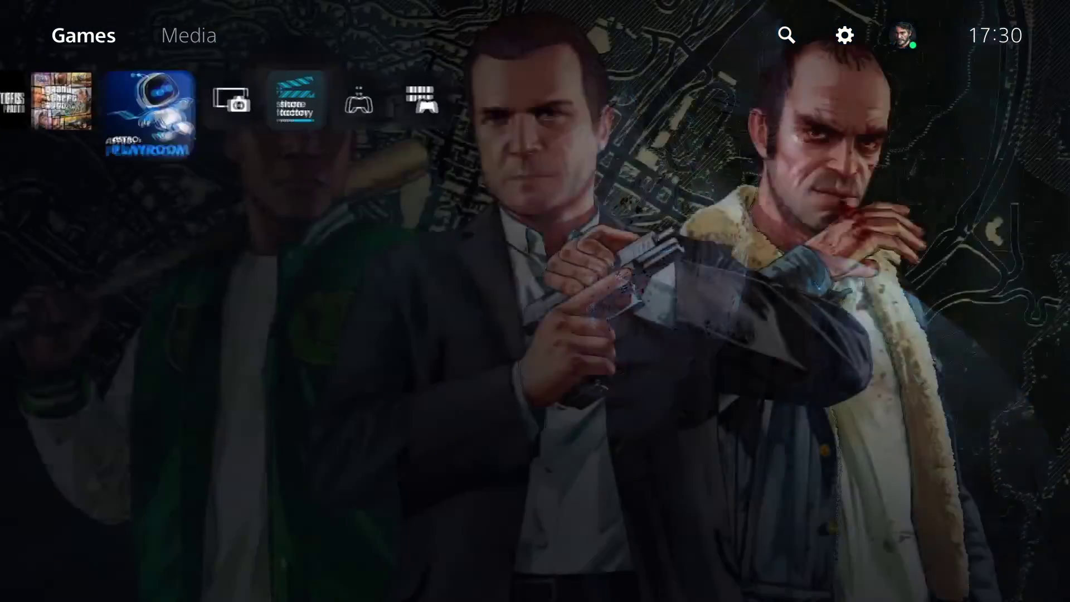
{"action": "key", "text": "Left"}
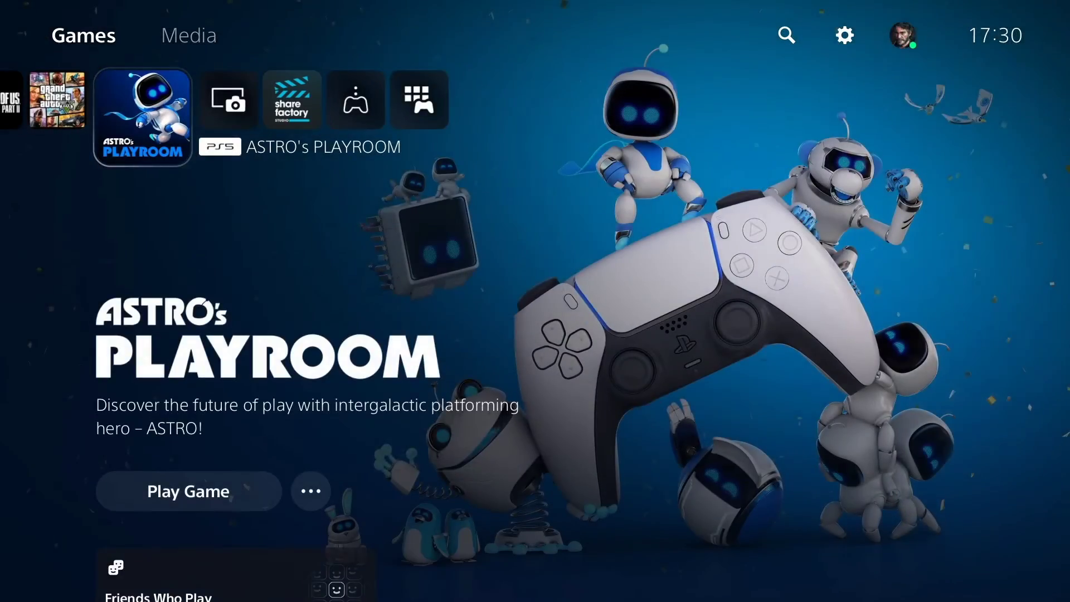